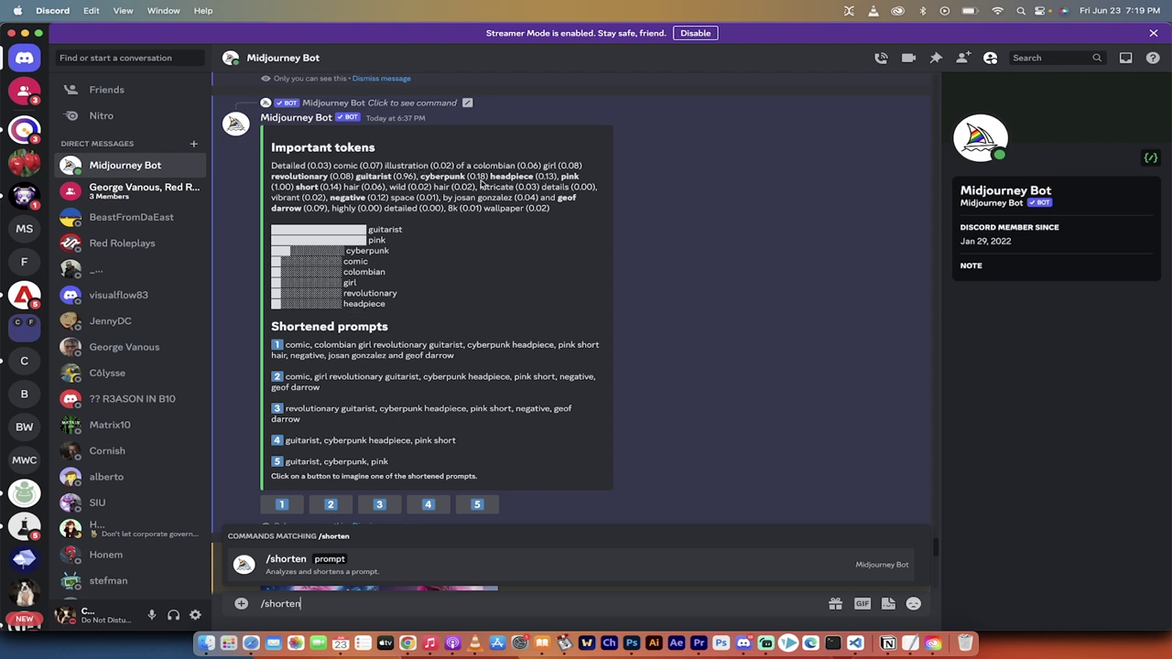
Step: Scroll through the Midjourney Bot chat to review the latest weighted prompt results
{"action": "scroll", "coordinate": [473, 333], "scroll_direction": "down", "scroll_amount": 4}
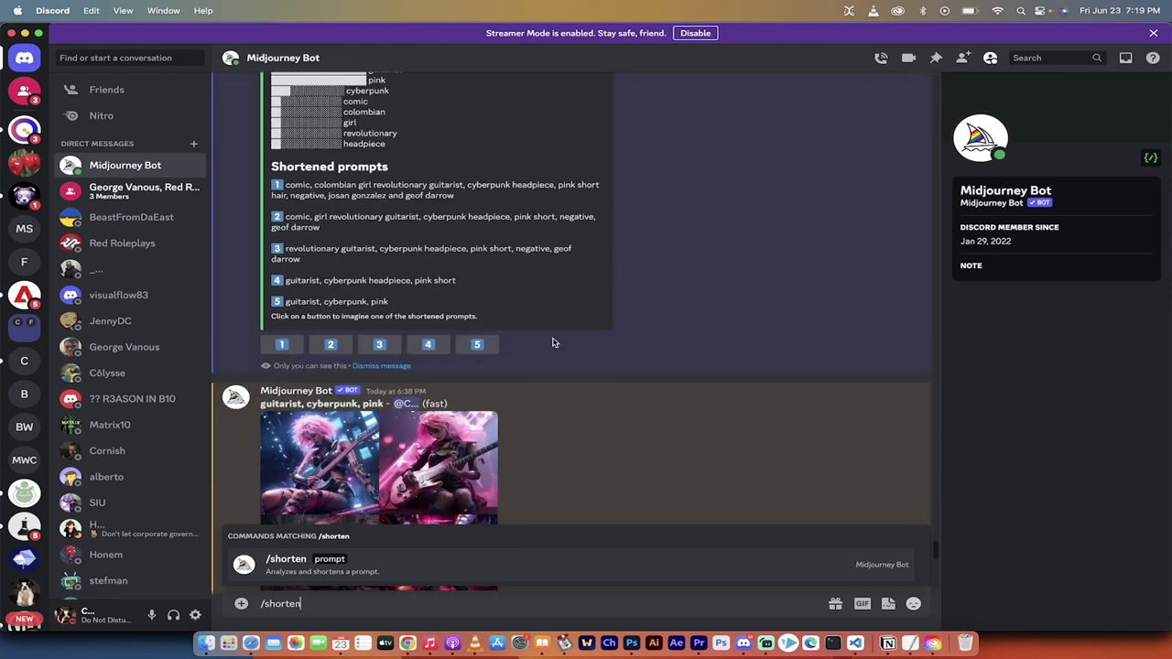
{"action": "scroll", "coordinate": [552, 343], "scroll_direction": "up", "scroll_amount": 10}
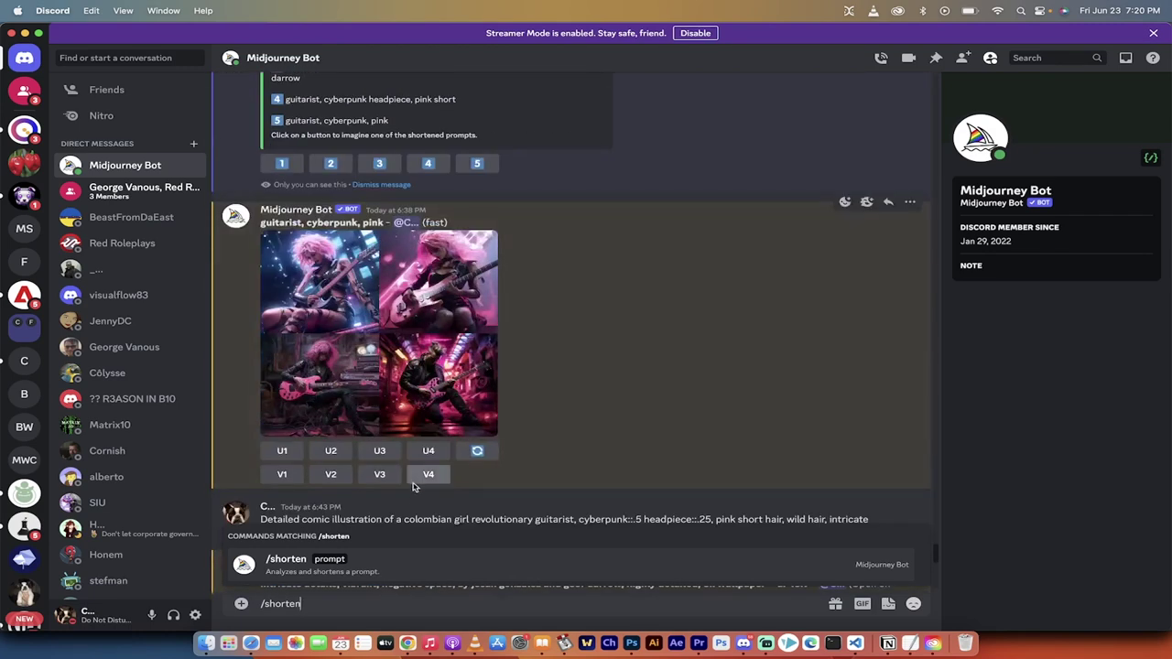
Step: Clear the message box and submit the pasted comic Colombian girl guitarist prompt to /shorten
{"action": "key", "text": "super+a"}
{"action": "key", "text": "BackSpace"}
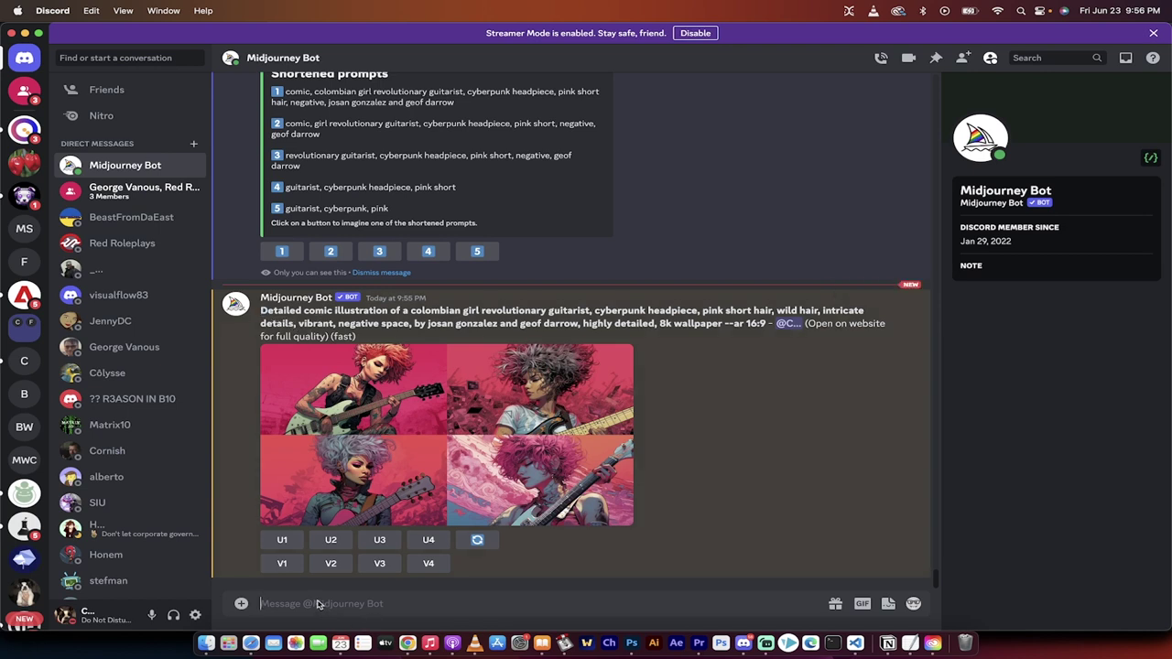
{"action": "type", "text": "/shorten"}
{"action": "key", "text": "Tab"}
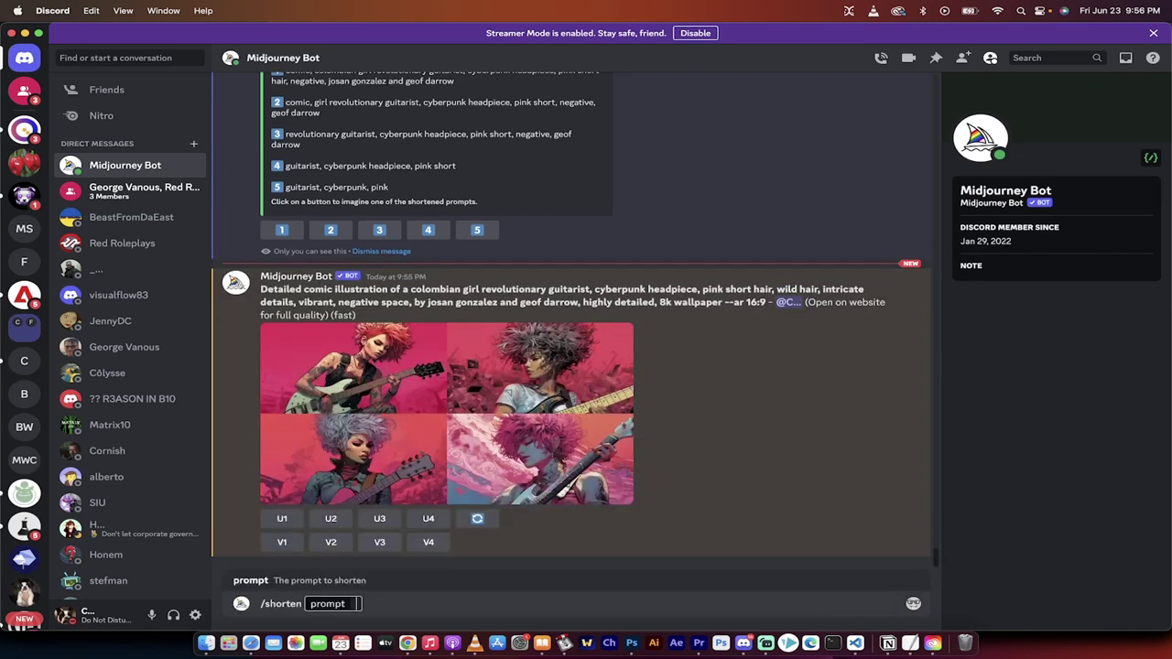
{"action": "type", "text": "Detailed comic illustration of a colombian girl revolutionary guitarist, cyberpunk headpiece, pink short hair, wild hair, intricate details, vibrant, negative space, by josan gonzalez and geof darrow, highly detailed, 8k wallpaper --ar 16:9"}
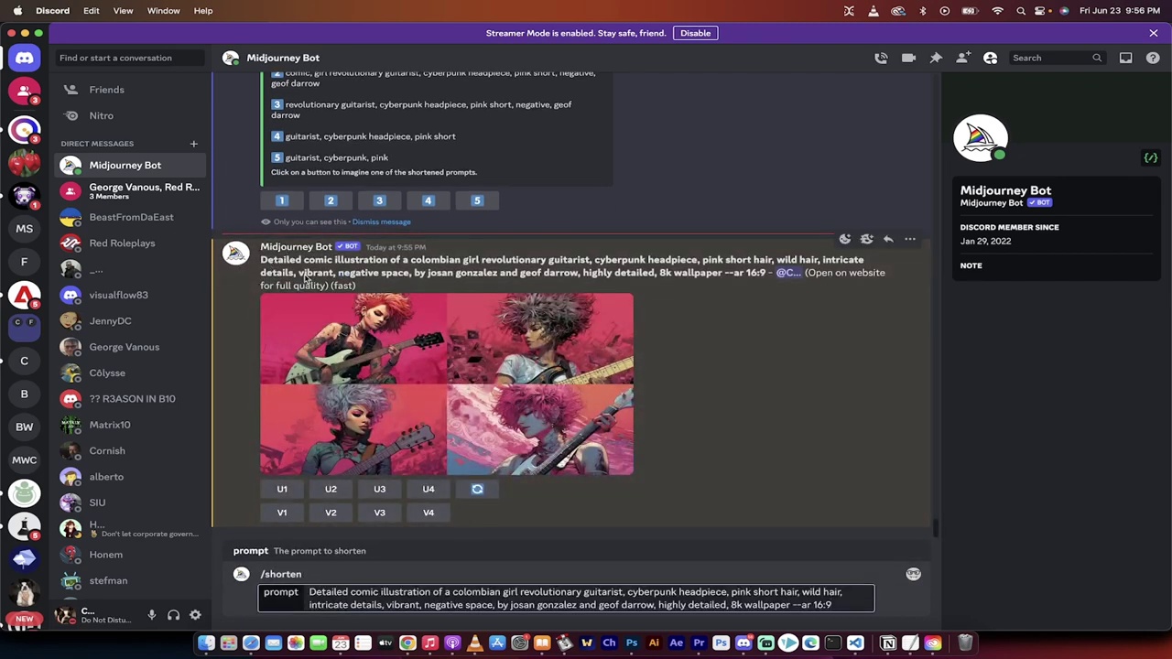
{"action": "key", "text": "Return"}
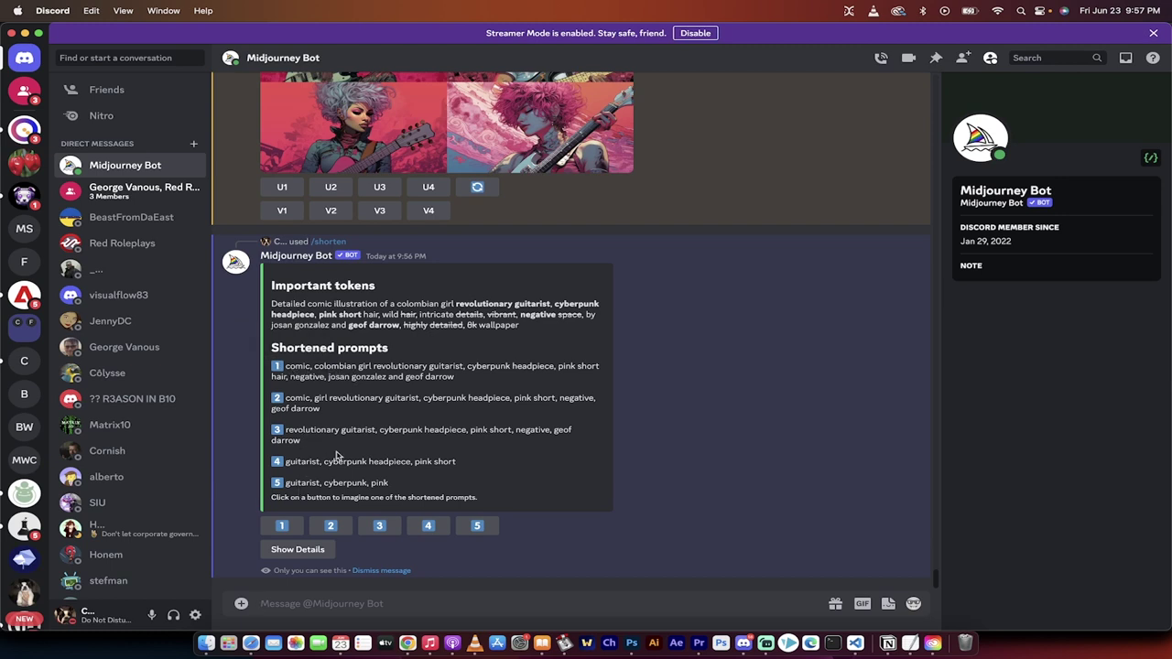
Step: Show the token-weight details, ranking guitarist and pink as the strongest words
{"action": "left_click", "coordinate": [298, 548]}
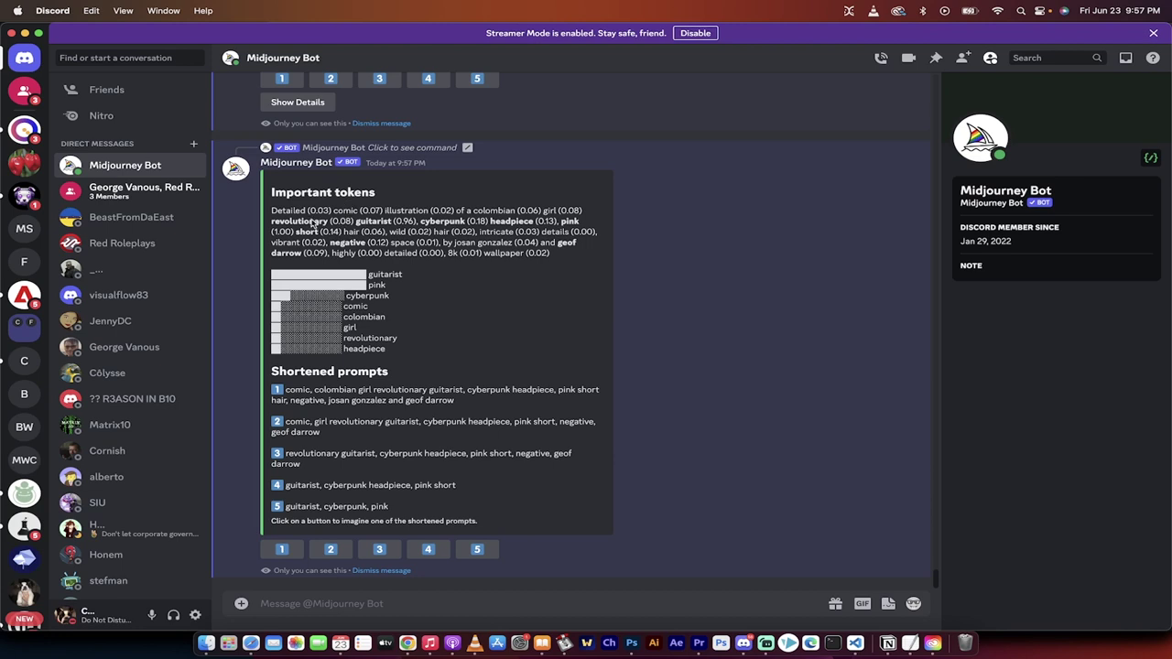
{"action": "scroll", "coordinate": [312, 223], "scroll_direction": "up", "scroll_amount": 1}
{"action": "scroll", "coordinate": [311, 223], "scroll_direction": "down", "scroll_amount": 1}
{"action": "type", "text": "a"}
{"action": "type", "text": "a"}
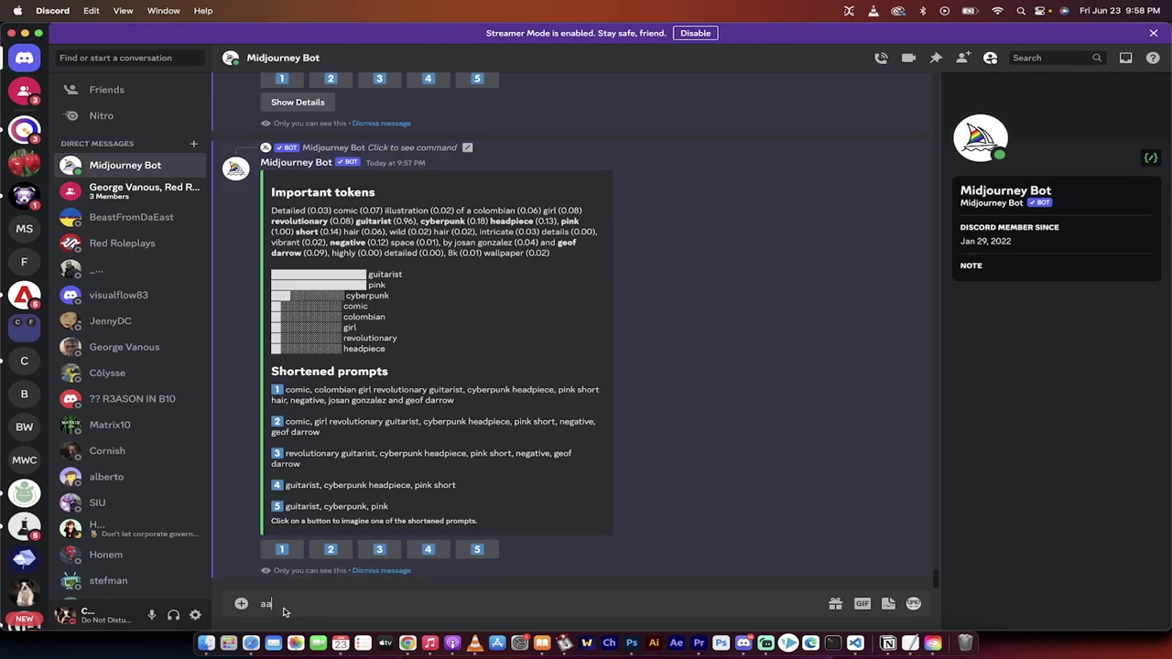
Step: Replace the stray letters with /imagine holding the pasted comic girl prompt and --ar 16:9
{"action": "double_click", "coordinate": [248, 611]}
{"action": "key", "text": "BackSpace"}
{"action": "type", "text": "/imagine"}
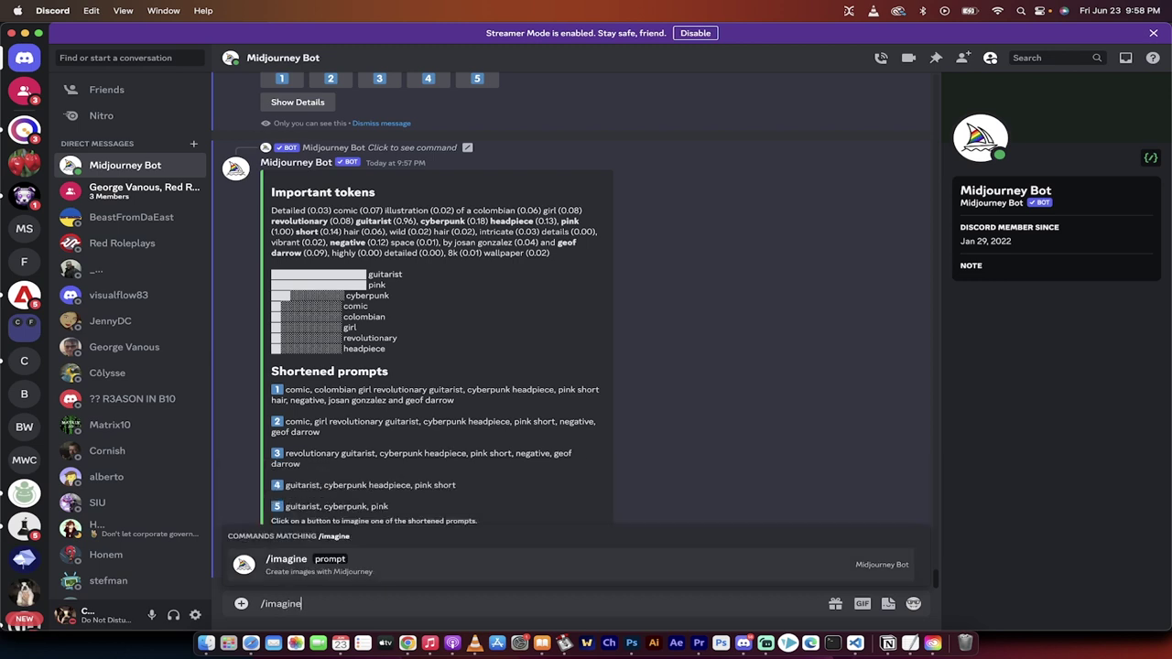
{"action": "key", "text": "Return"}
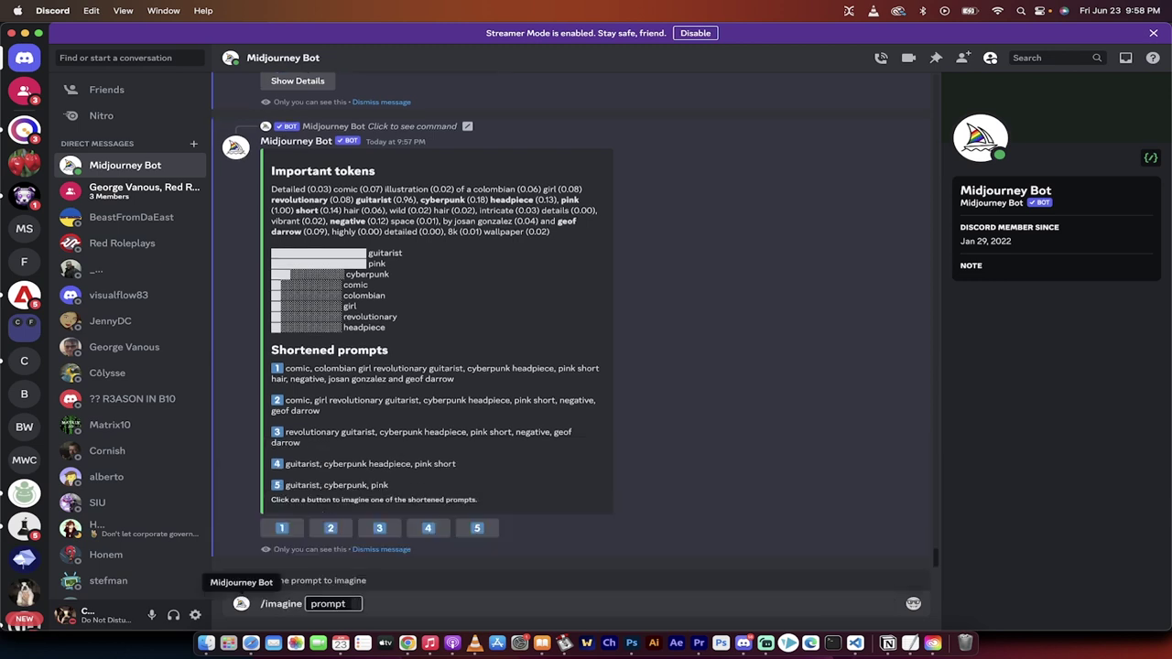
{"action": "type", "text": "Detailed comic illustration of a colombian girl revolutionary guitarist, cyberpunk headpiece, pink short hair, wild hair, intricate details, vibrant, negative space, by josan gonzalez and geof darrow, highly detailed, 8k wallpaper --ar 16:9"}
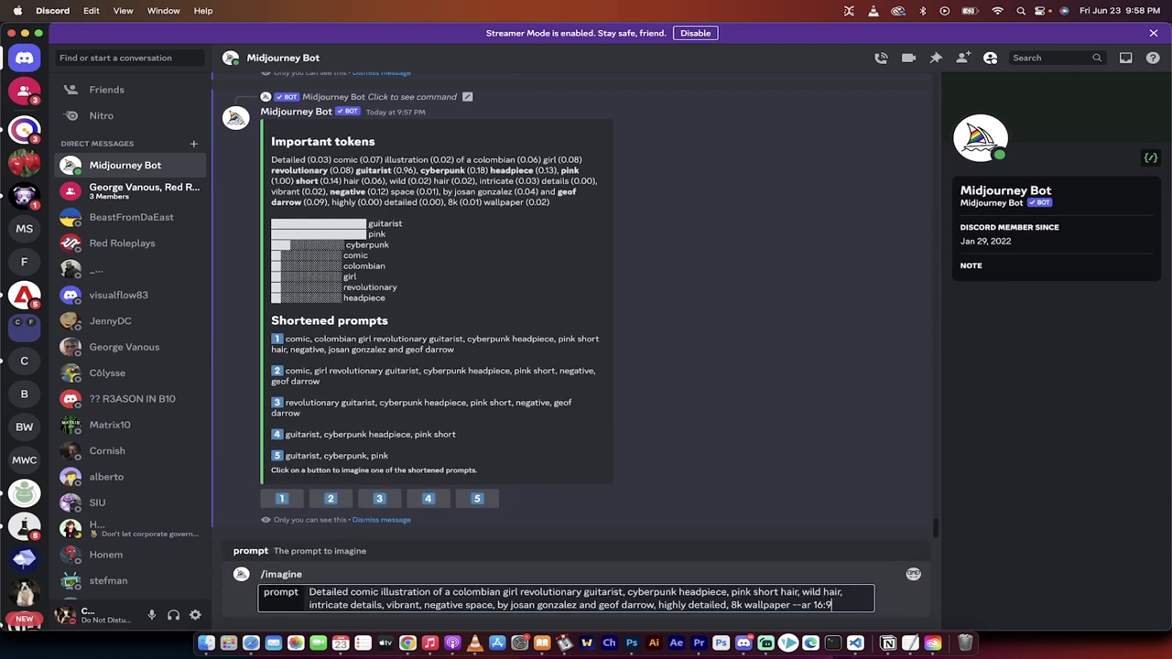
Step: Add weights cyberpunk::1.0 and pink short:: 1.0 to the imagine prompt
{"action": "left_click", "coordinate": [680, 594]}
{"action": "type", "text": "::"}
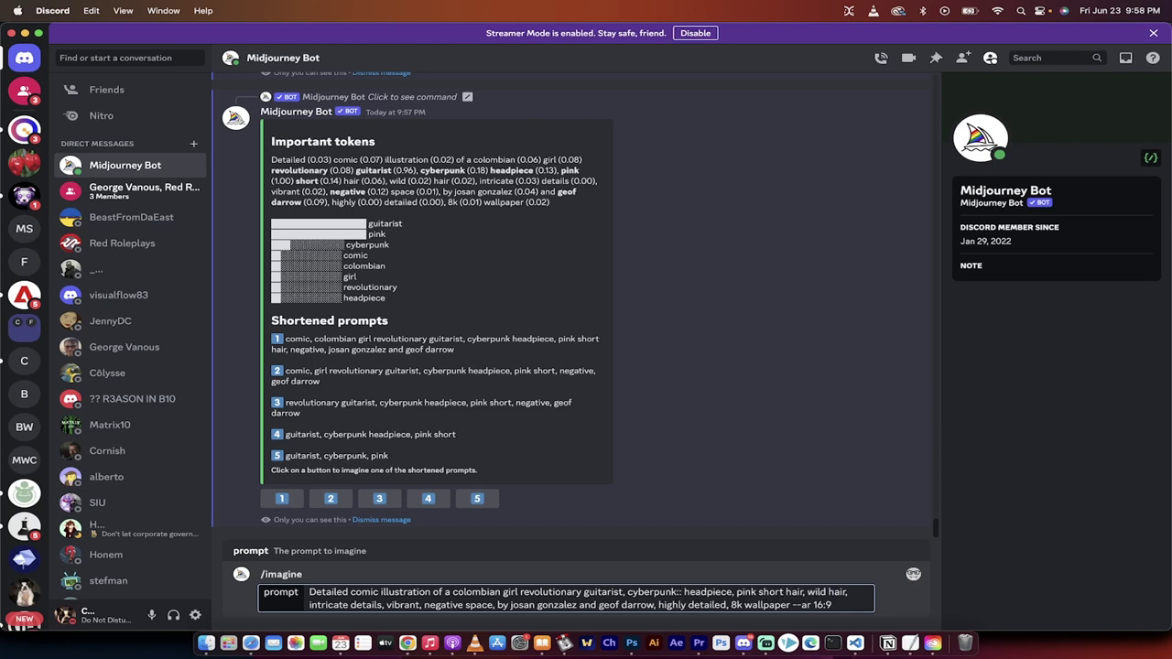
{"action": "type", "text": "1.0"}
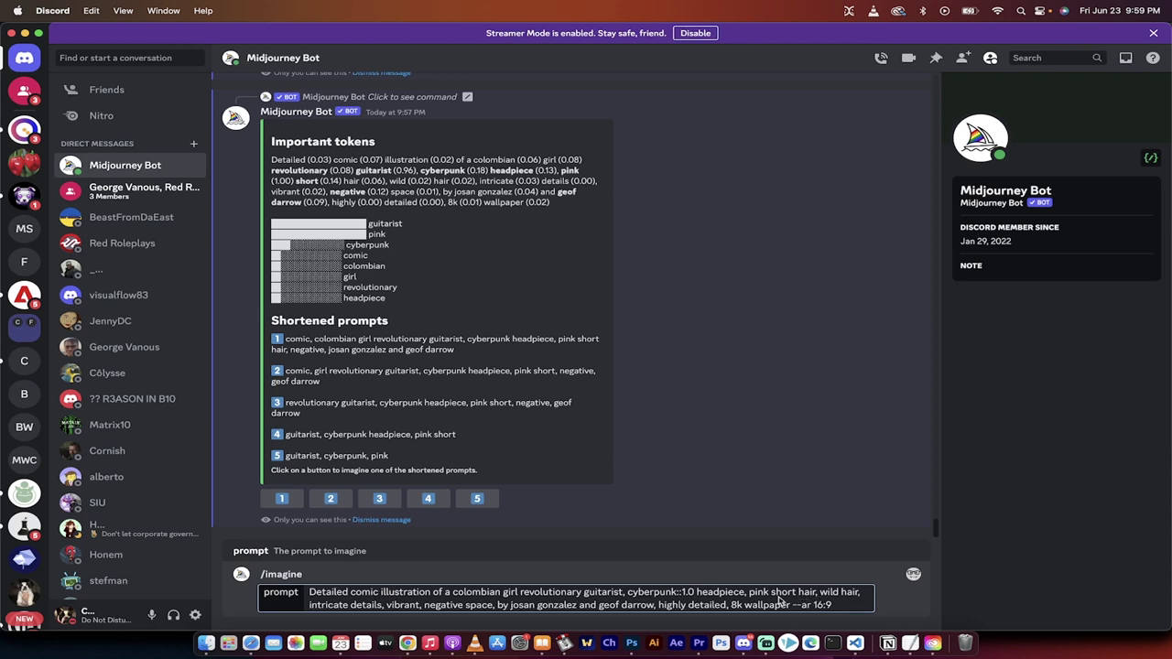
{"action": "left_click", "coordinate": [771, 594]}
{"action": "left_click", "coordinate": [800, 595]}
{"action": "key", "text": "BackSpace"}
{"action": "type", "text": ":: 1.0"}
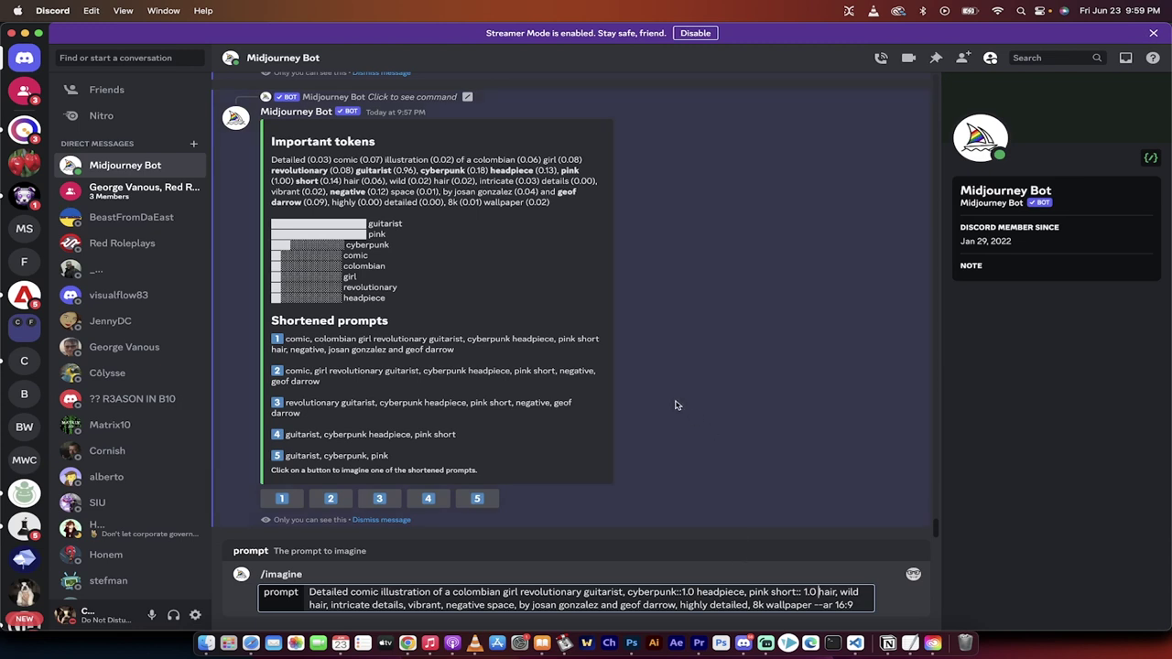
Step: Weight vibrant at .25 and send the reweighted imagine prompt
{"action": "scroll", "coordinate": [403, 181], "scroll_direction": "up", "scroll_amount": 2}
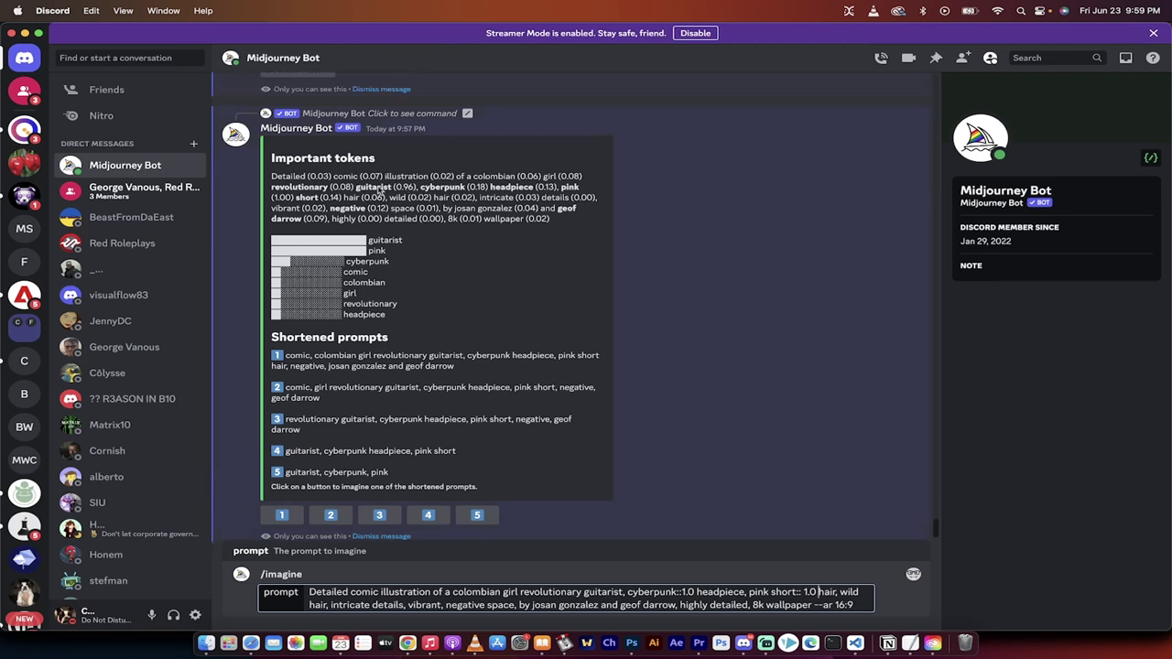
{"action": "scroll", "coordinate": [420, 195], "scroll_direction": "down", "scroll_amount": 1}
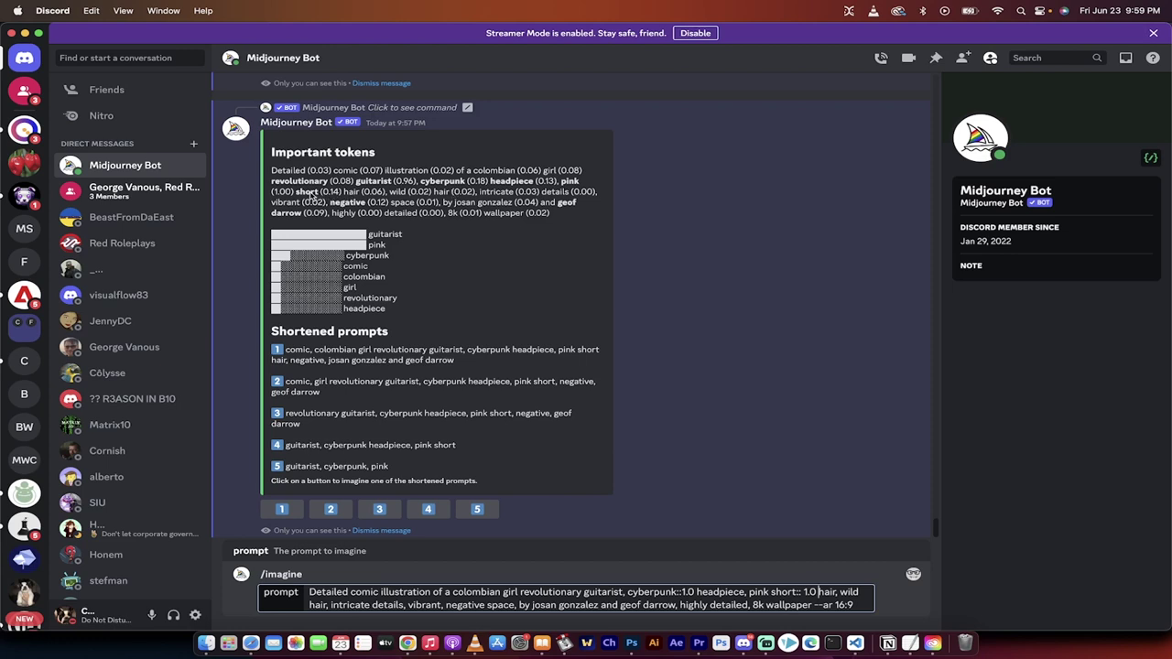
{"action": "scroll", "coordinate": [496, 282], "scroll_direction": "down", "scroll_amount": 1}
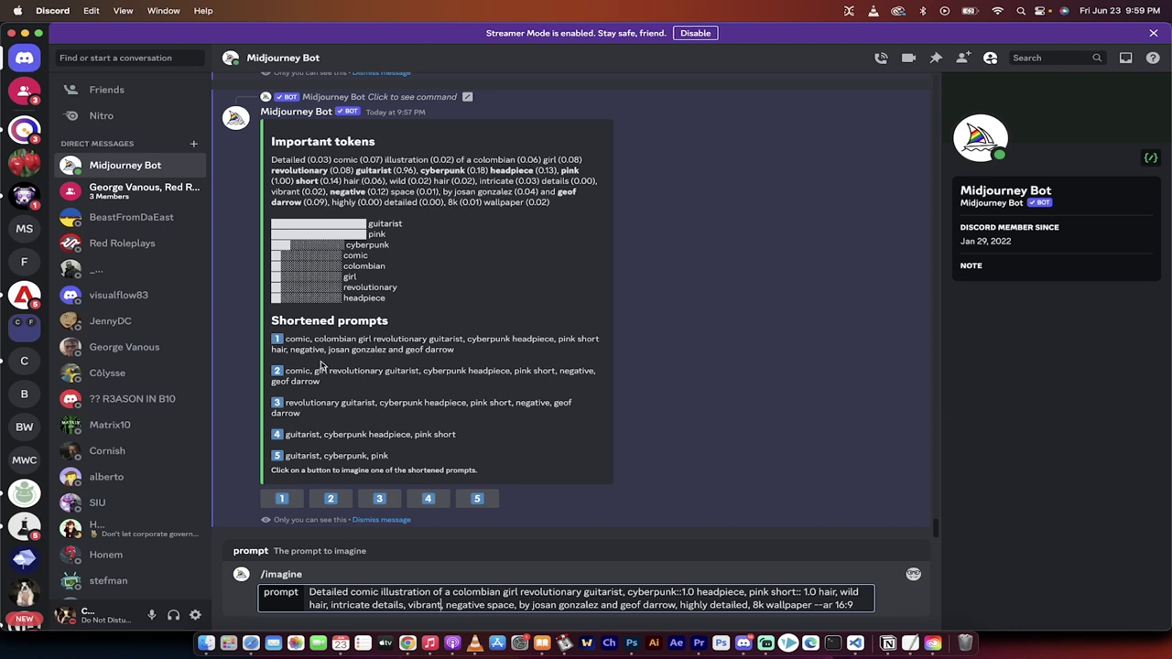
{"action": "type", "text": ","}
{"action": "type", "text": "::"}
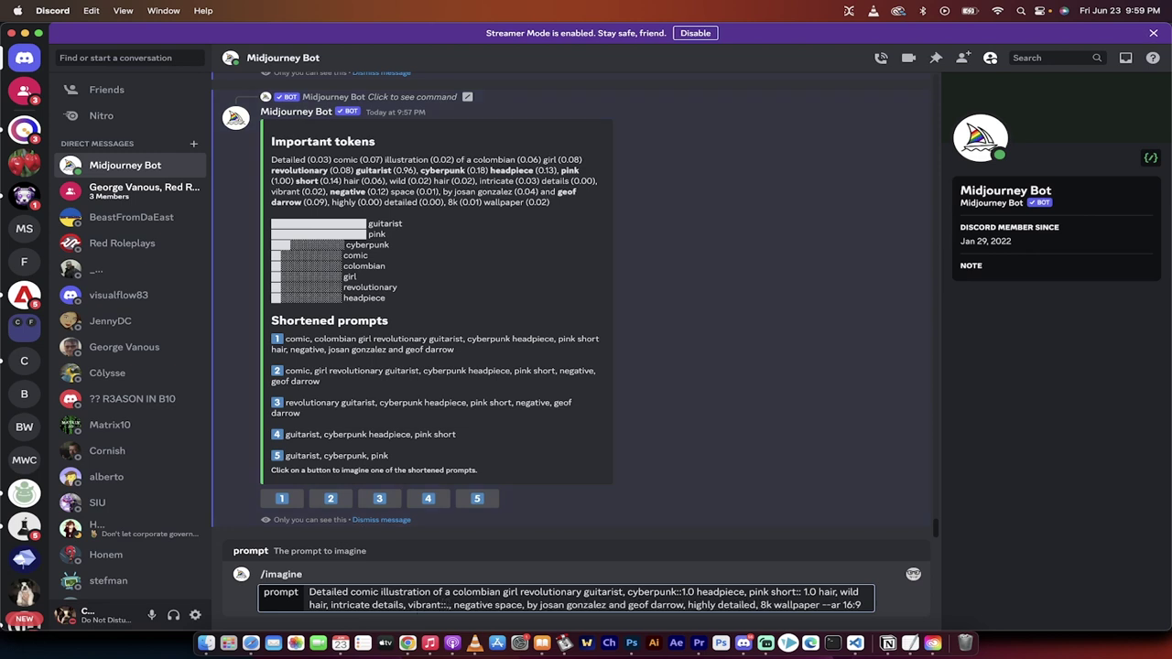
{"action": "type", "text": ".25"}
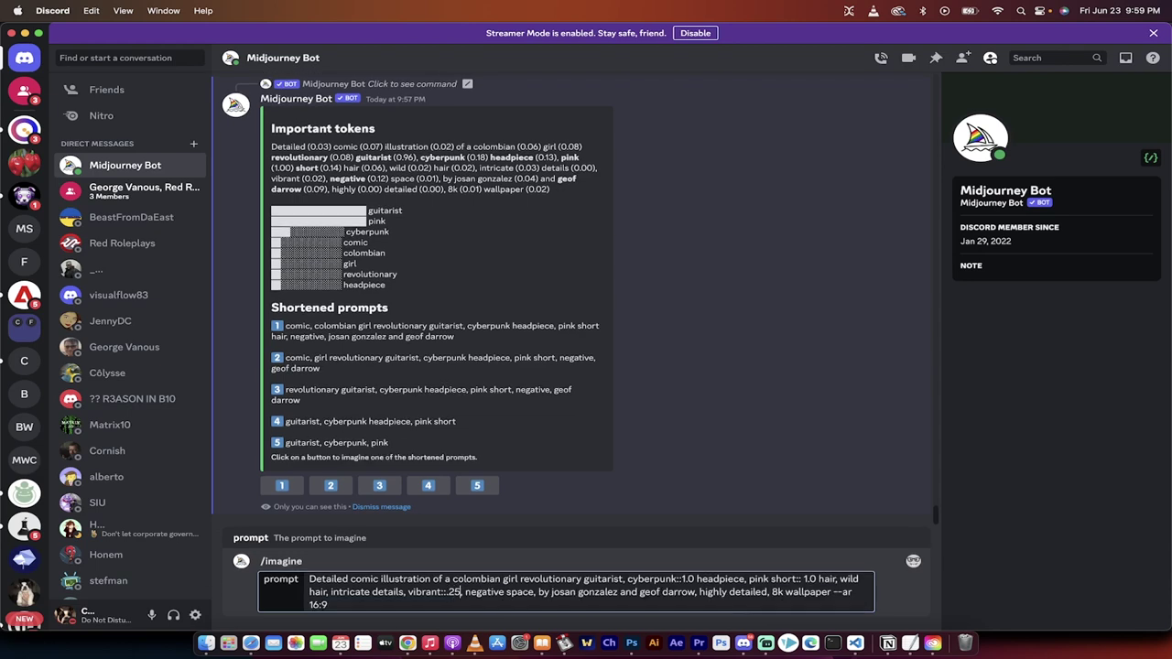
{"action": "left_click", "coordinate": [397, 609]}
{"action": "key", "text": "Return"}
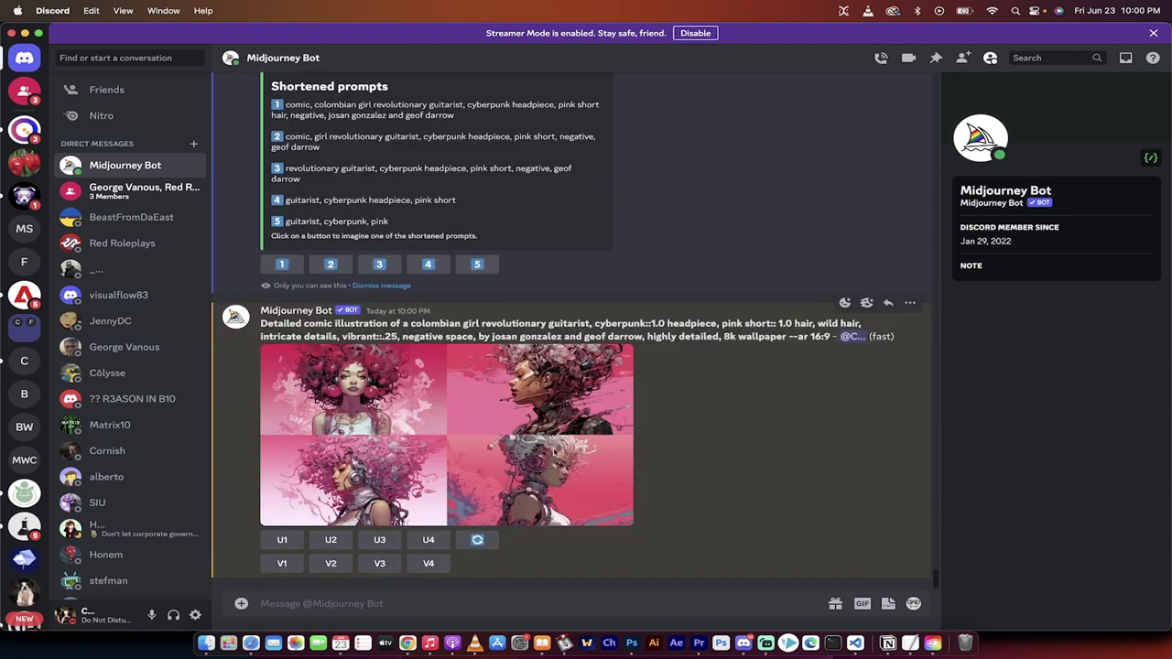
Step: Enlarge the new pink grid, then the earlier guitarist grid, to compare them
{"action": "left_click", "coordinate": [451, 455]}
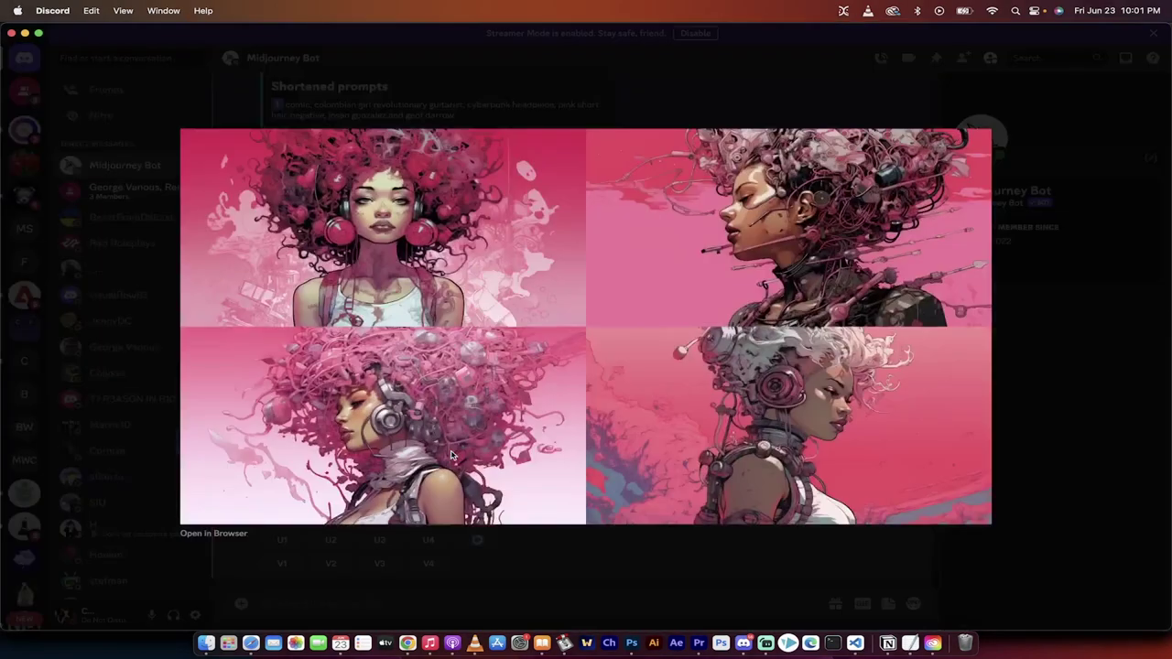
{"action": "left_click", "coordinate": [545, 545]}
{"action": "scroll", "coordinate": [545, 375], "scroll_direction": "up", "scroll_amount": 10}
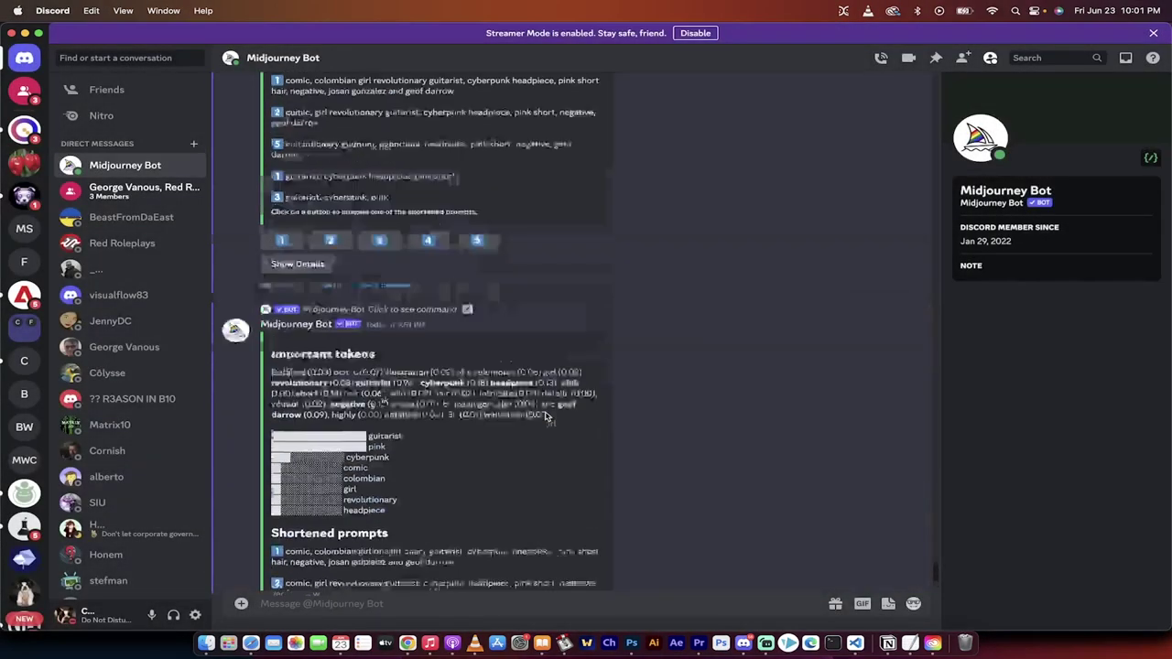
{"action": "left_click", "coordinate": [544, 373]}
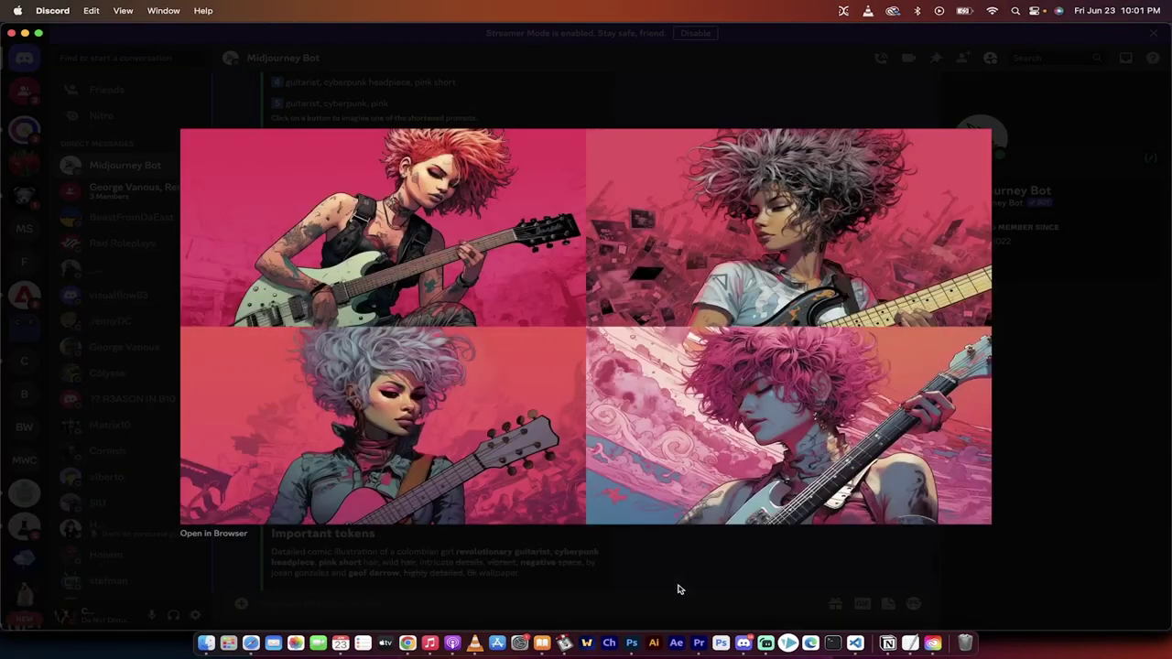
{"action": "left_click", "coordinate": [677, 582]}
Step: Return to the new pink comic-girl grid and view it enlarged once more
{"action": "scroll", "coordinate": [673, 545], "scroll_direction": "down", "scroll_amount": 10}
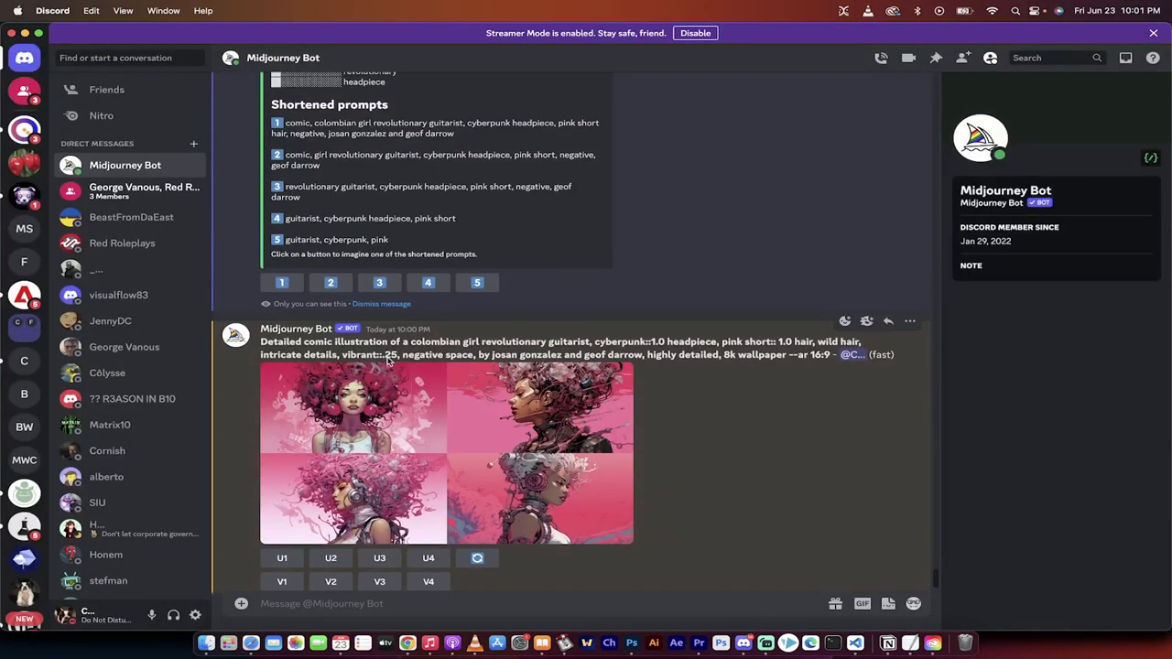
{"action": "scroll", "coordinate": [357, 455], "scroll_direction": "down", "scroll_amount": 1}
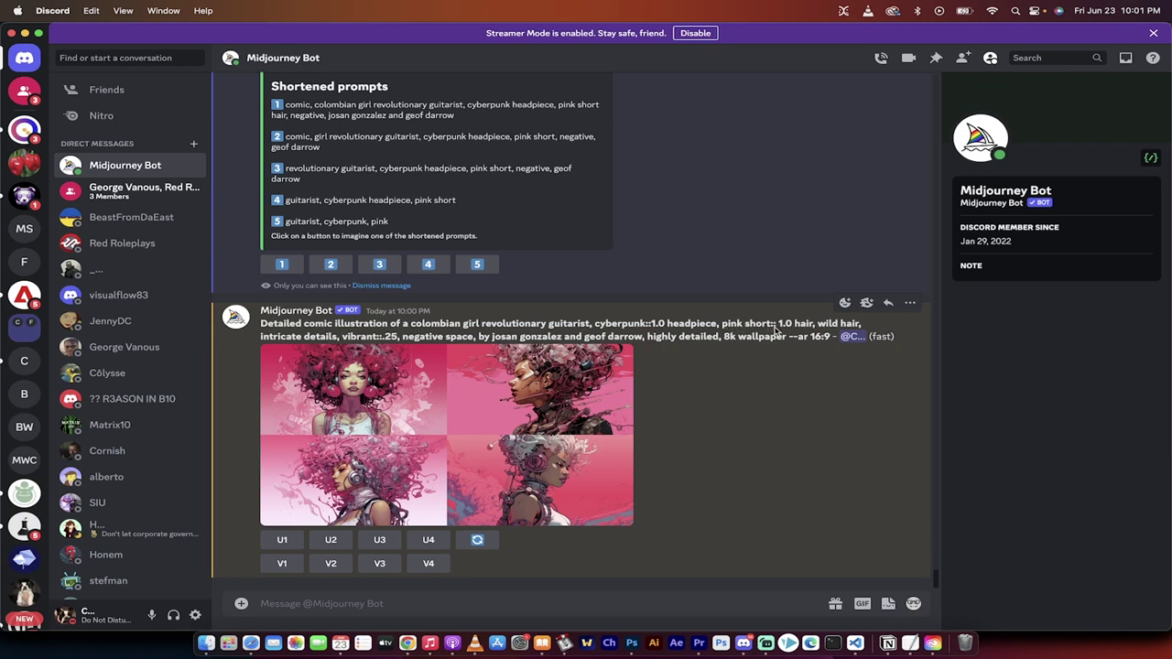
{"action": "scroll", "coordinate": [779, 331], "scroll_direction": "up", "scroll_amount": 1}
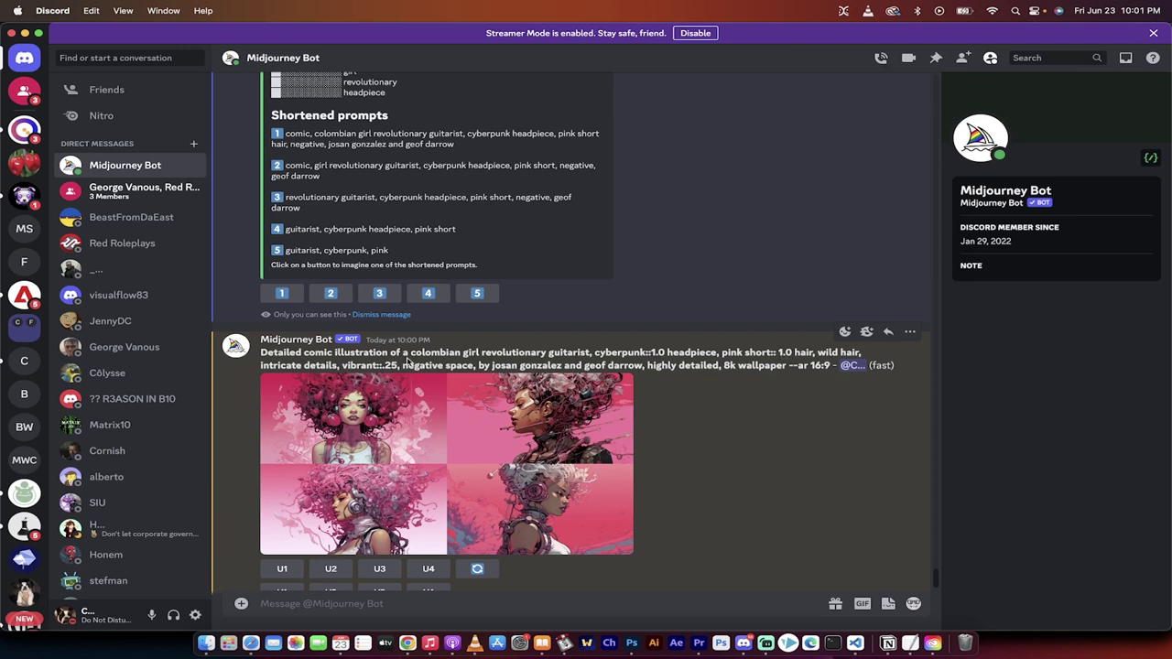
{"action": "left_click", "coordinate": [551, 523]}
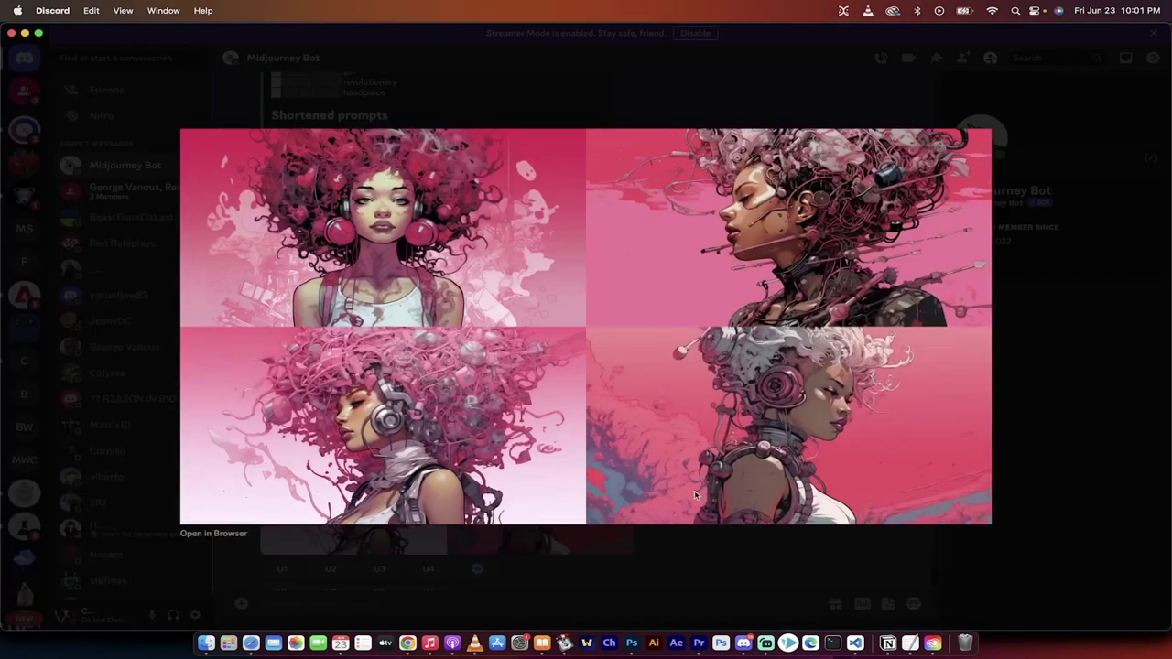
{"action": "left_click", "coordinate": [649, 593]}
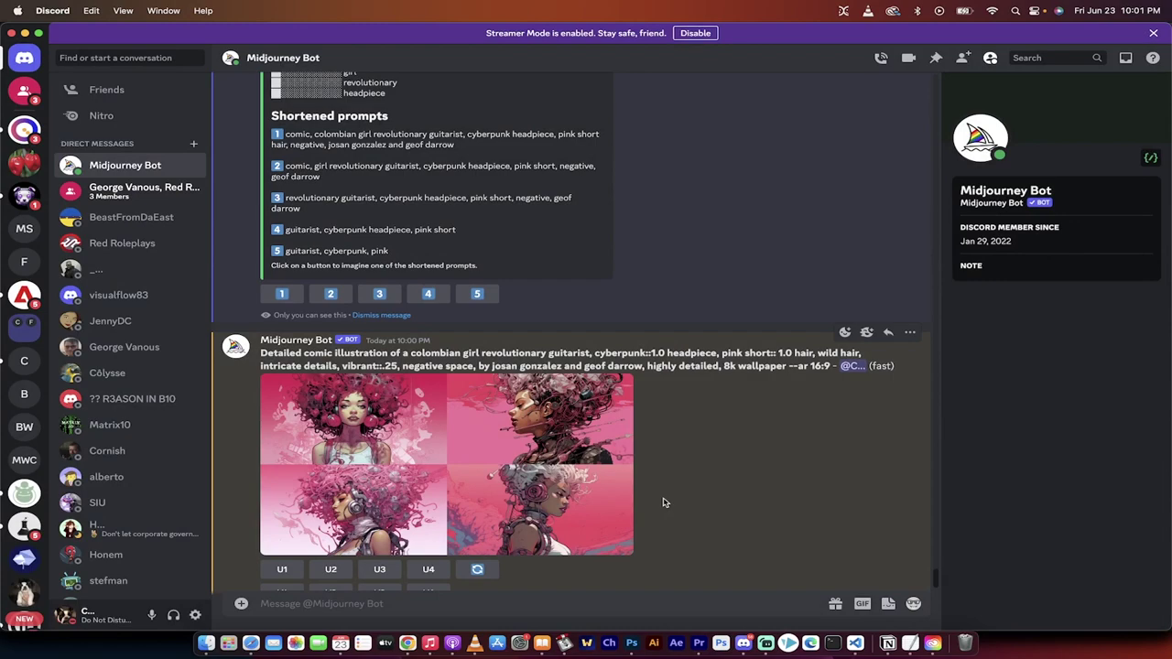
{"action": "scroll", "coordinate": [665, 501], "scroll_direction": "up", "scroll_amount": 5}
{"action": "scroll", "coordinate": [664, 501], "scroll_direction": "down", "scroll_amount": 5}
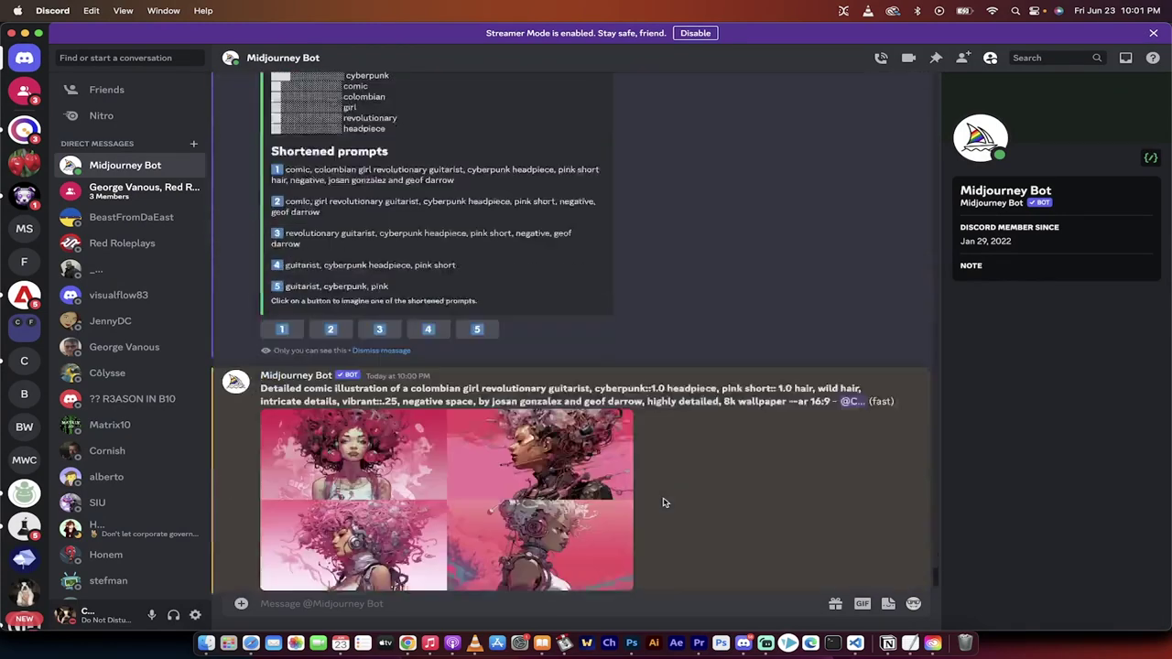